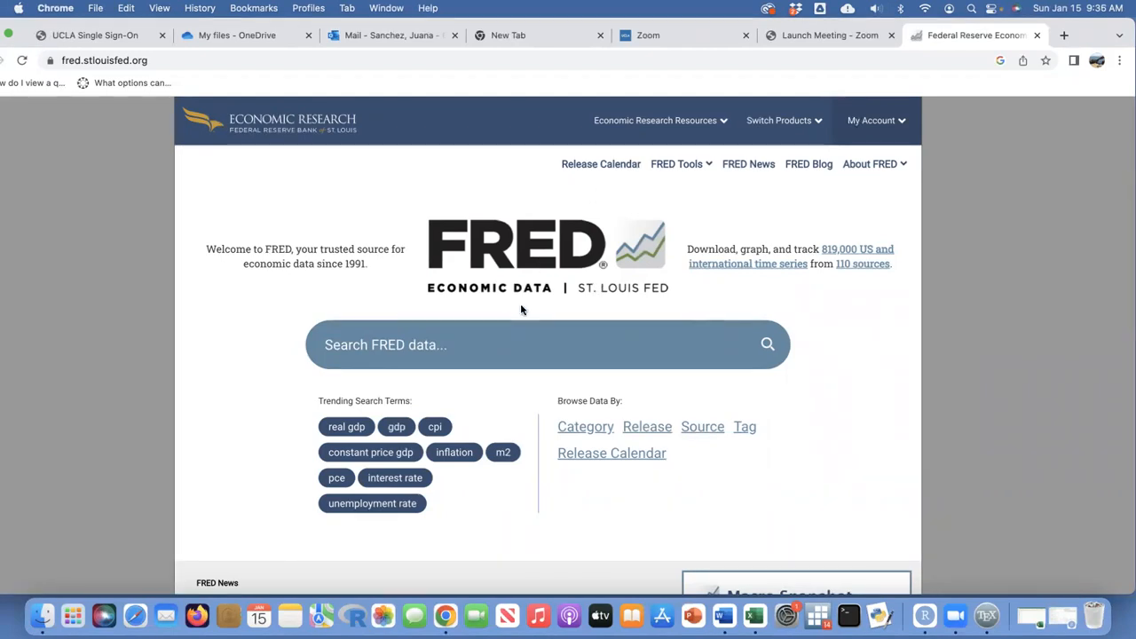
- Search the FRED data for "graduates"
click(450, 345)
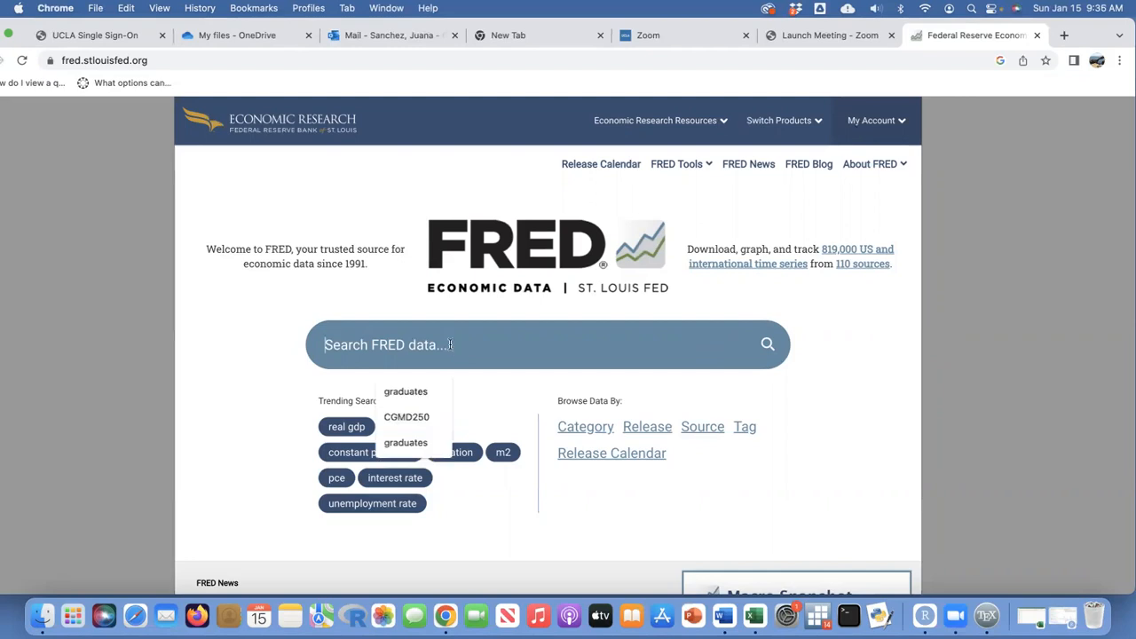
click(428, 391)
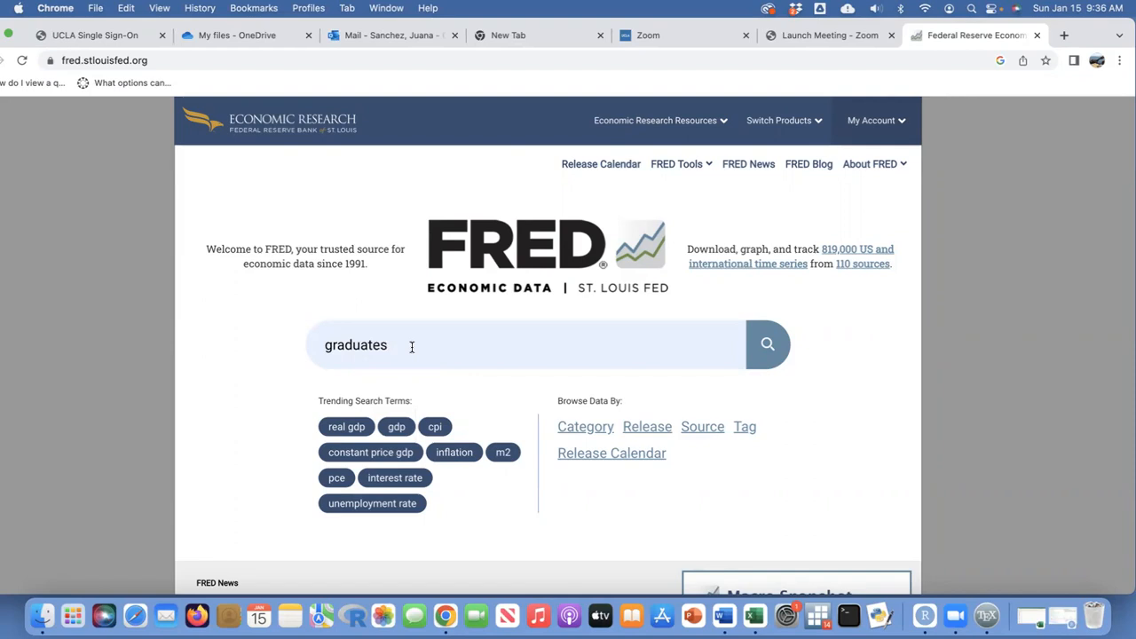
click(769, 346)
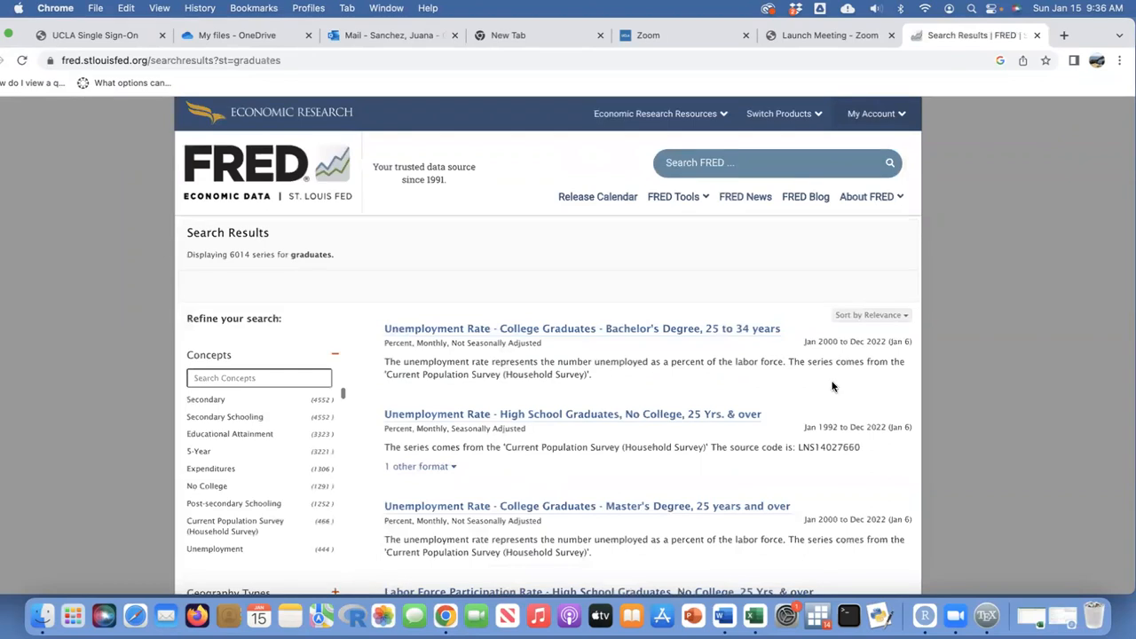
- Open the series "Unemployment Rate - College Graduates - Bachelor's Degree, 25 years and over" from the search results
scroll(839, 385, down, 2)
scroll(833, 385, down, 2)
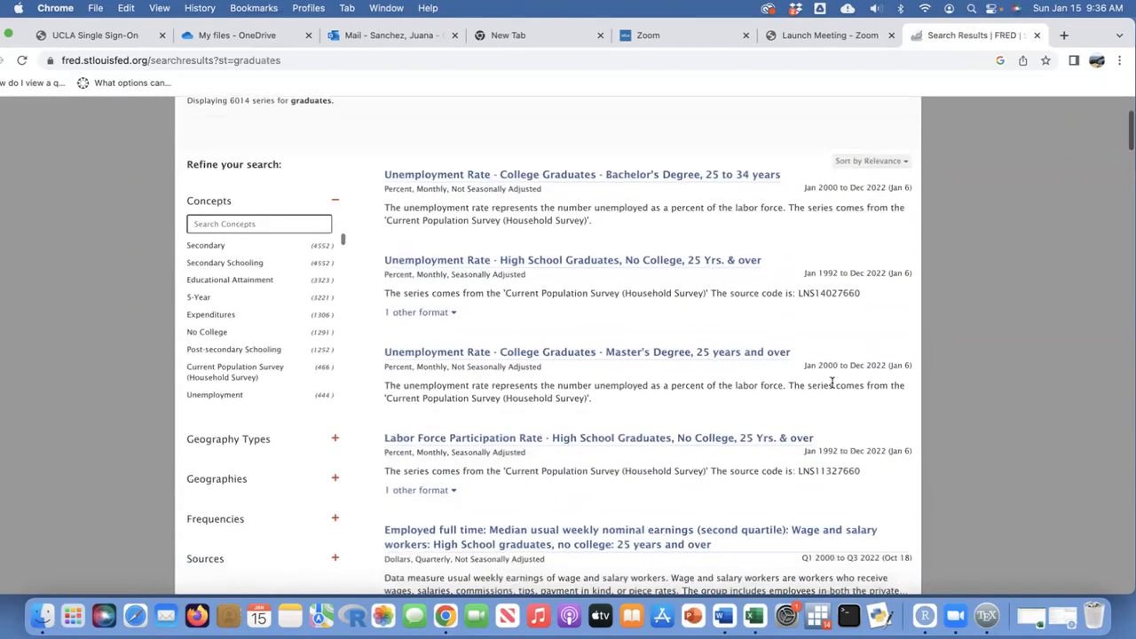
scroll(833, 383, down, 2)
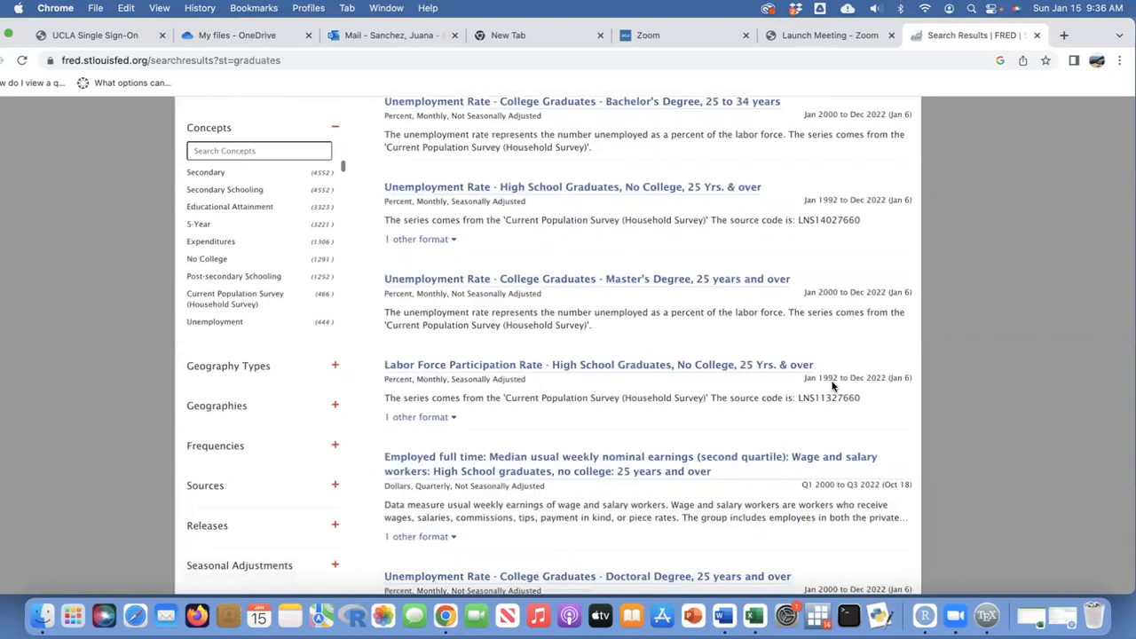
scroll(833, 385, up, 3)
scroll(833, 385, down, 2)
scroll(833, 386, down, 7)
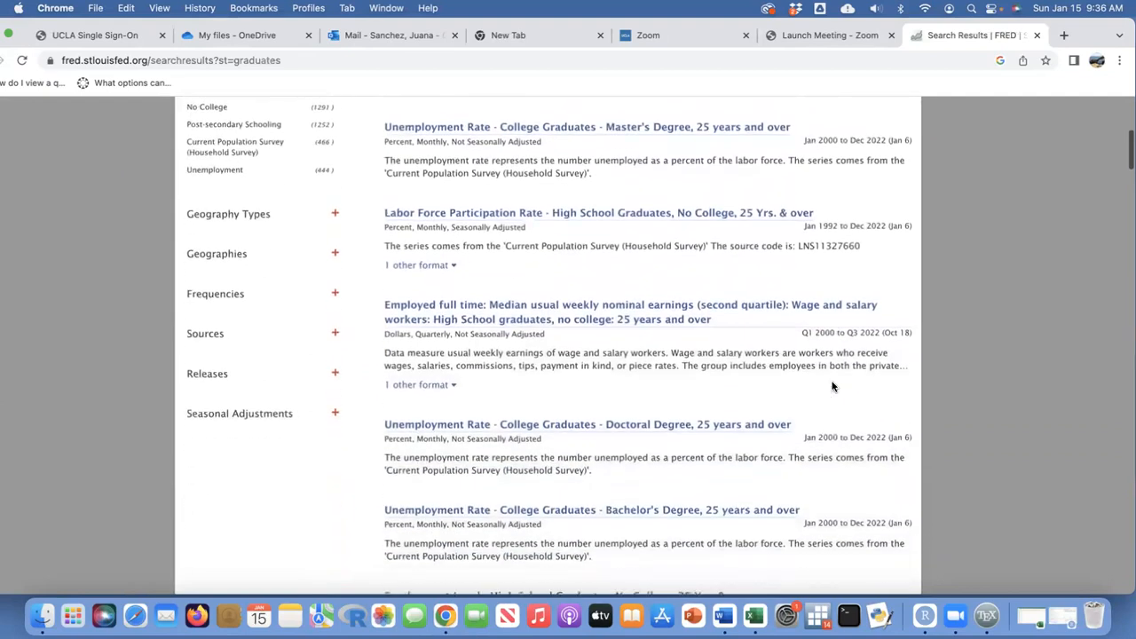
scroll(833, 386, down, 1)
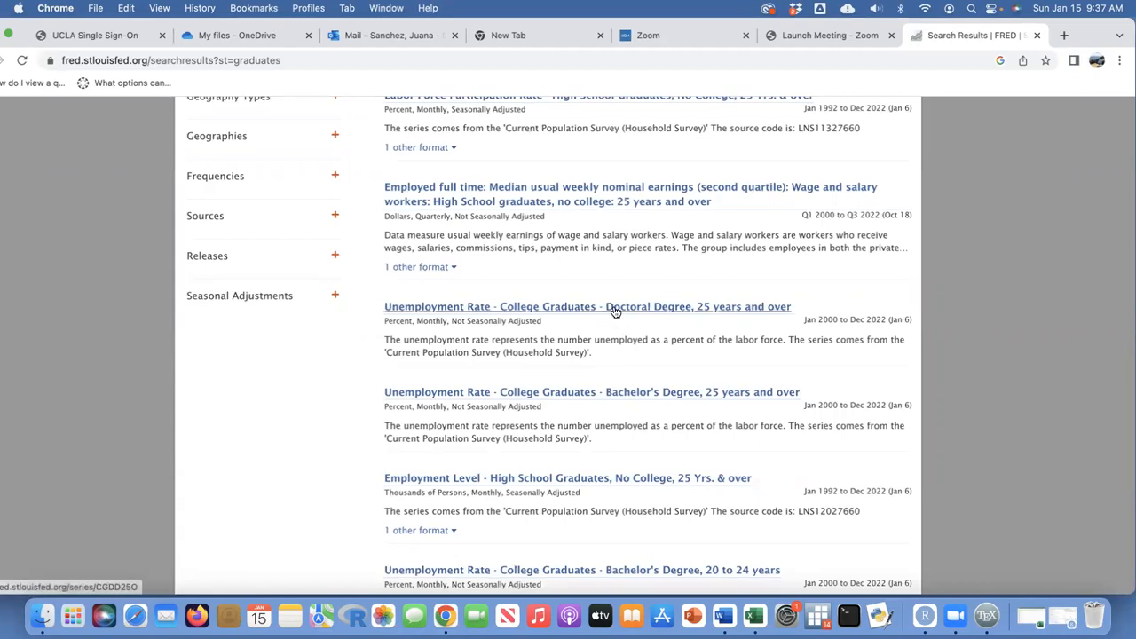
click(610, 393)
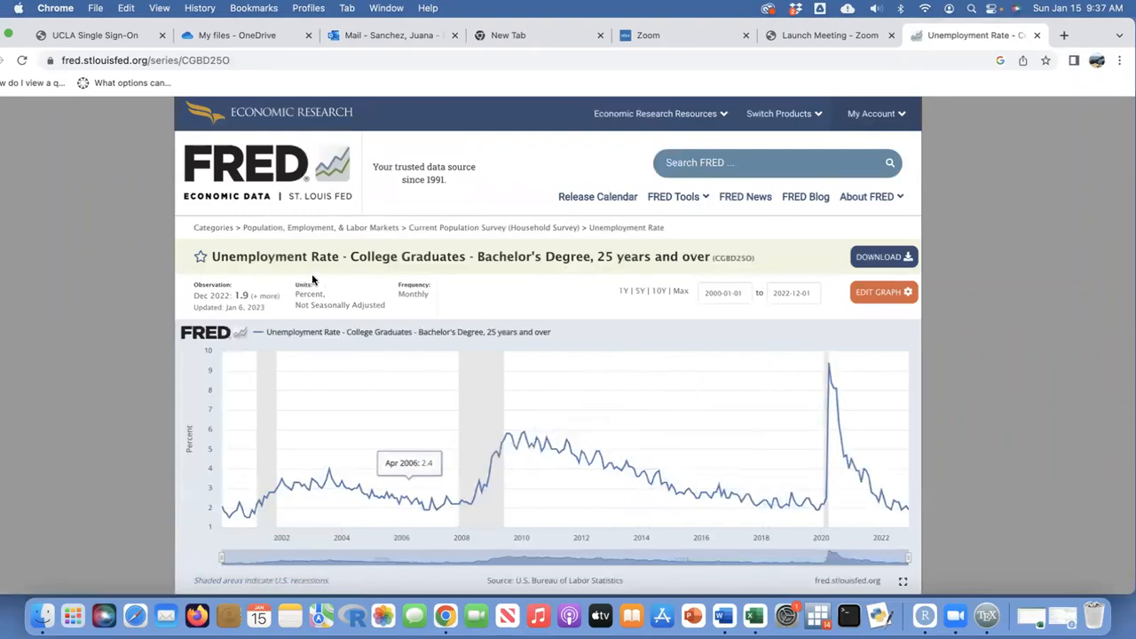
- Examine the bachelor's degree series' units, frequency, date range, series ID and plotted values around the 2020 peak
drag(296, 294, 442, 299)
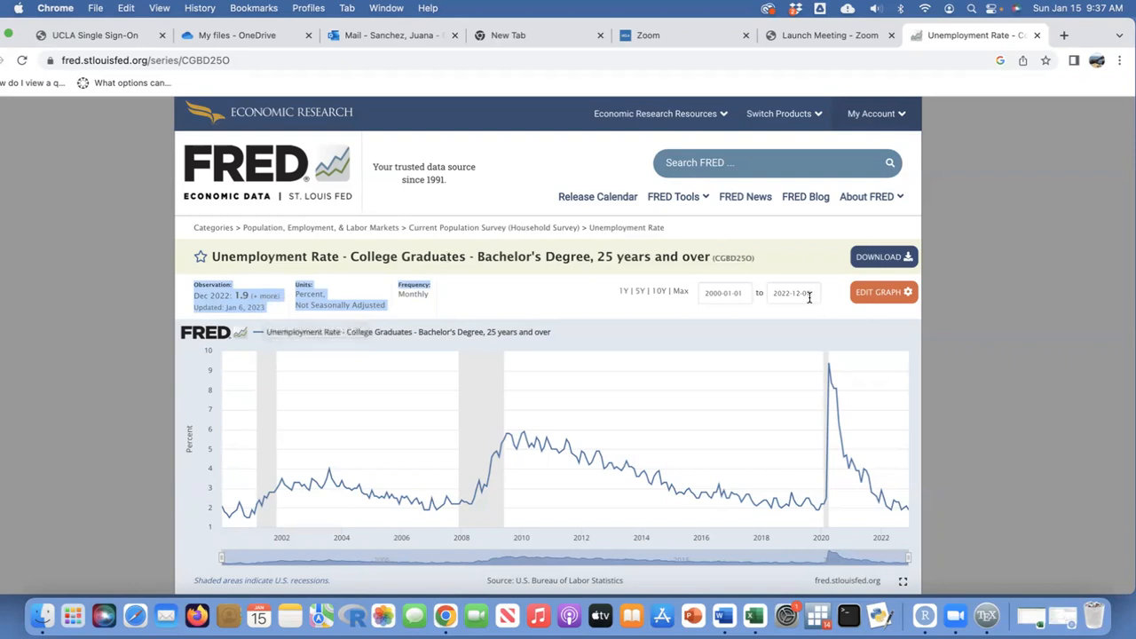
click(742, 294)
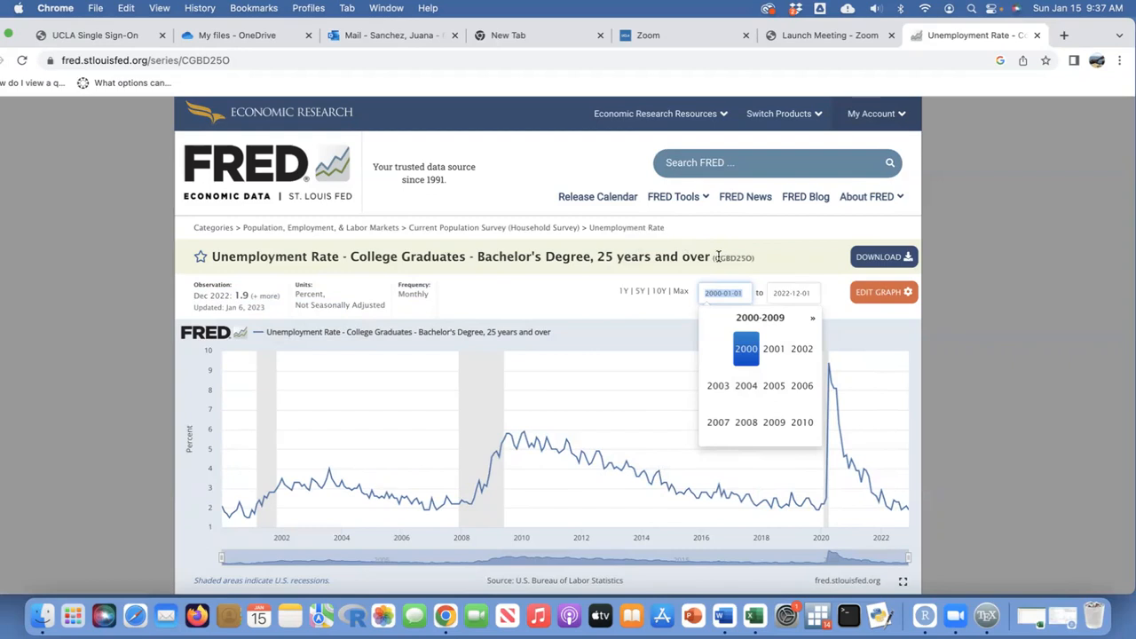
drag(716, 258, 750, 257)
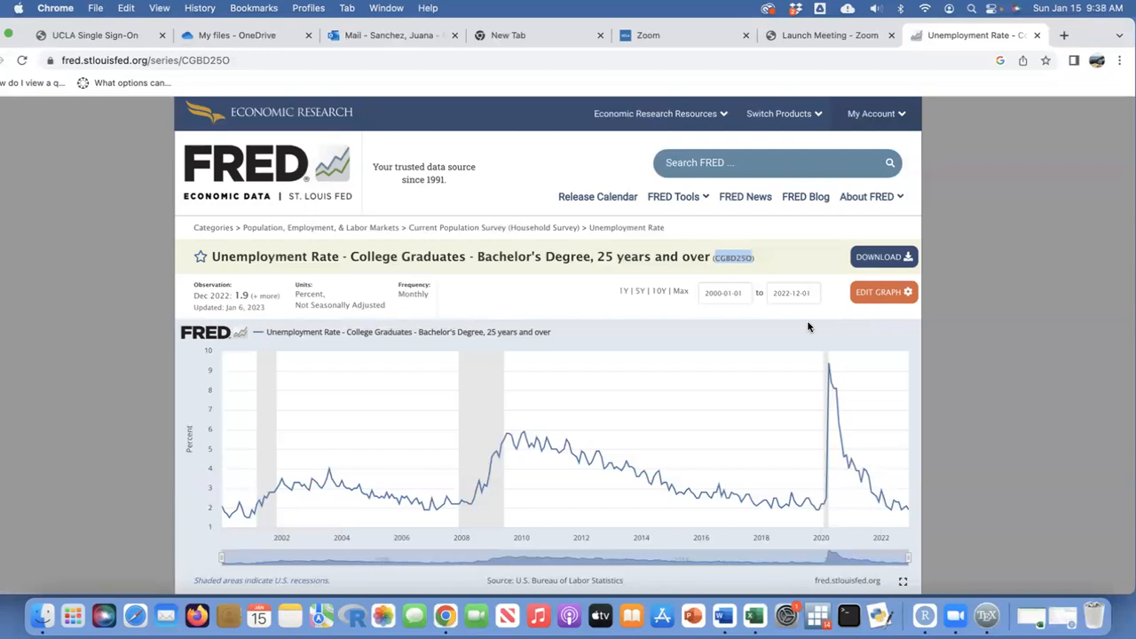
scroll(808, 327, down, 3)
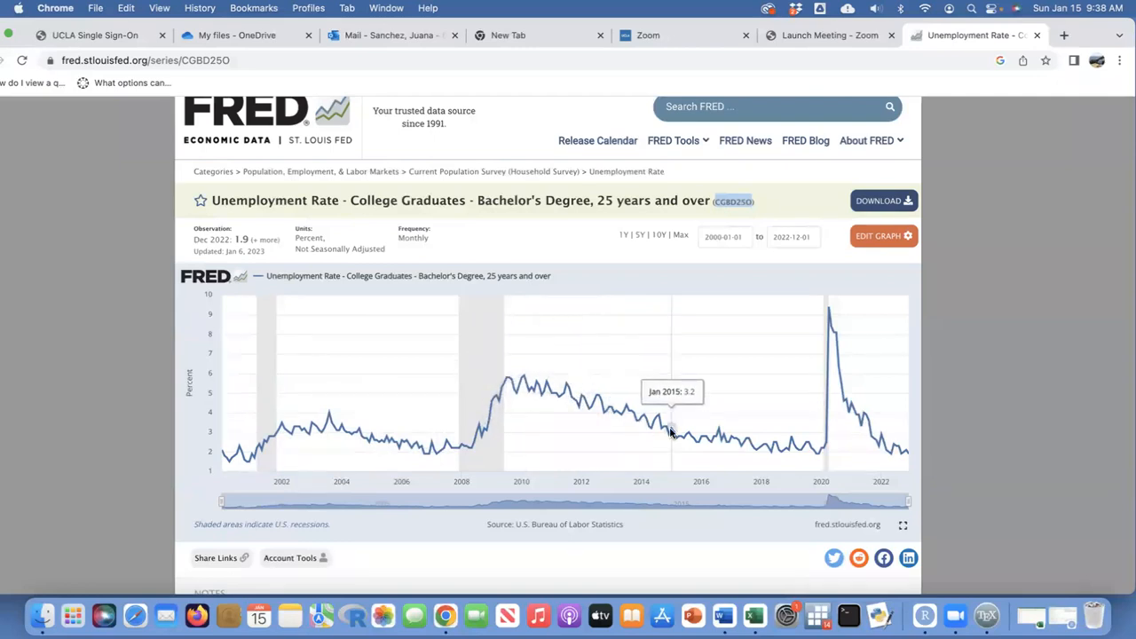
scroll(670, 433, up, 1)
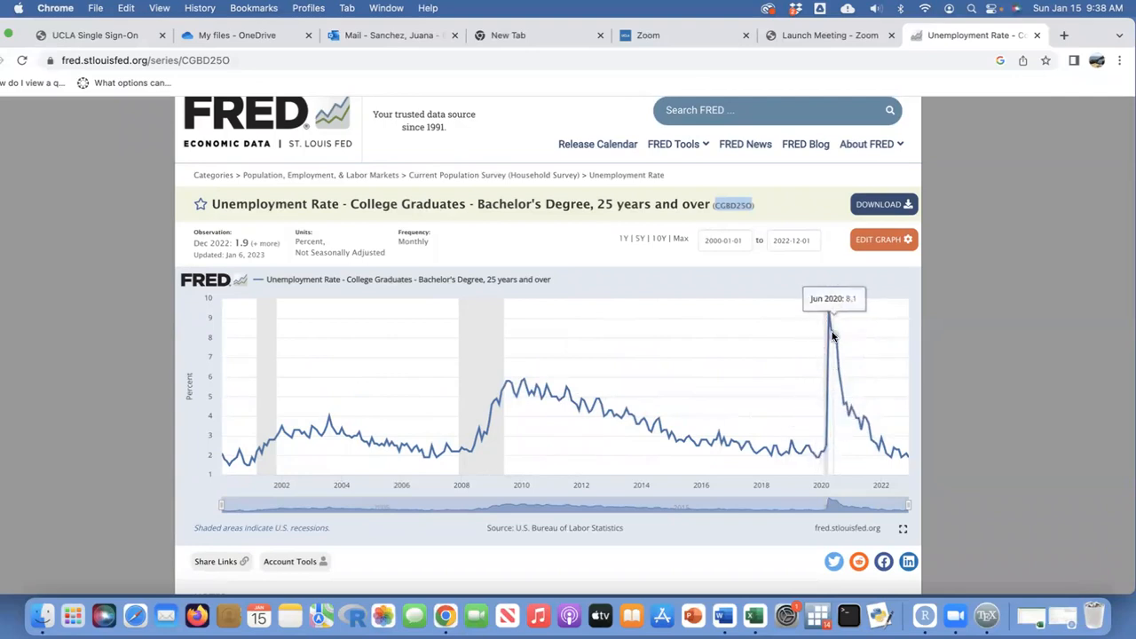
mouse_move(830, 327)
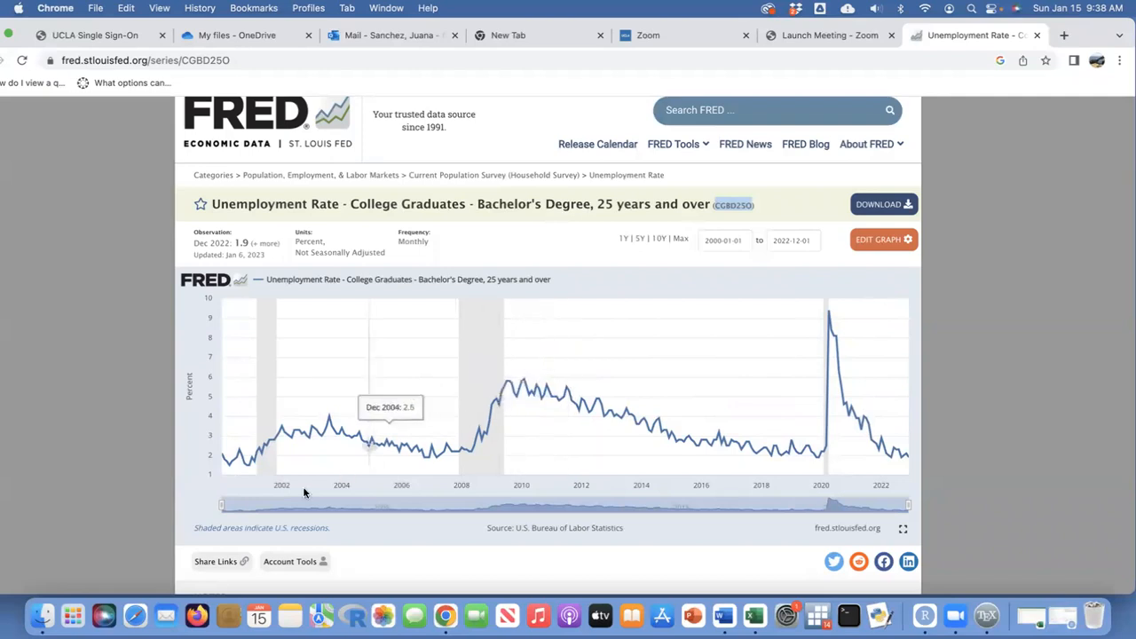
- Narrow the graph's date range to 2006-07-10 through 2011-08-22, and restore the full range from 2000-01-01 to 2022-12-01
drag(223, 507, 417, 507)
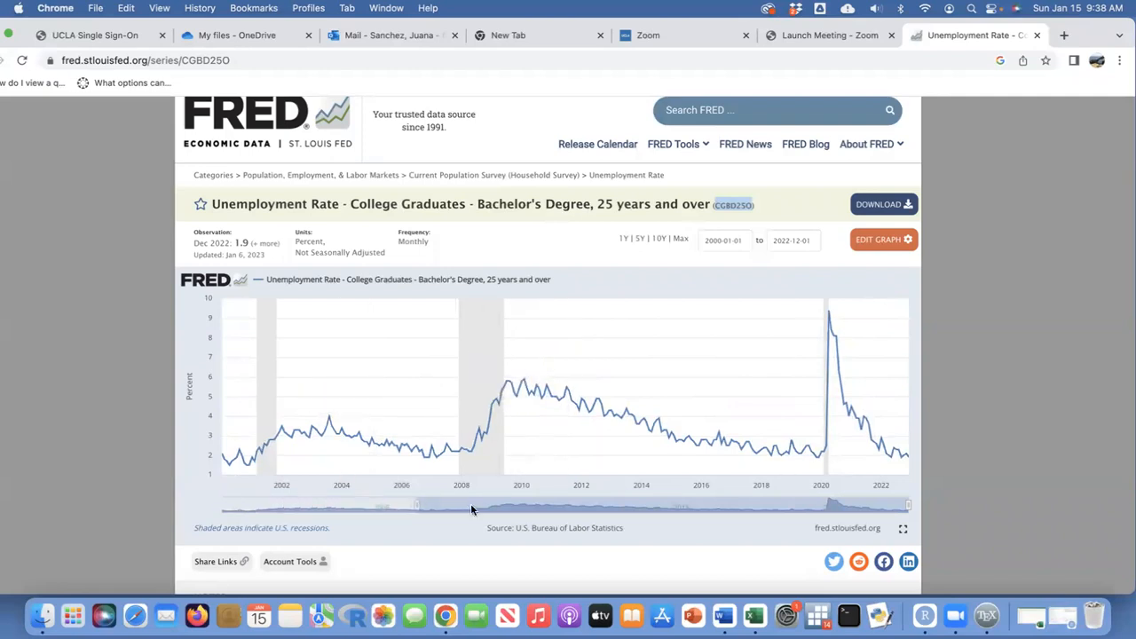
drag(910, 507, 572, 508)
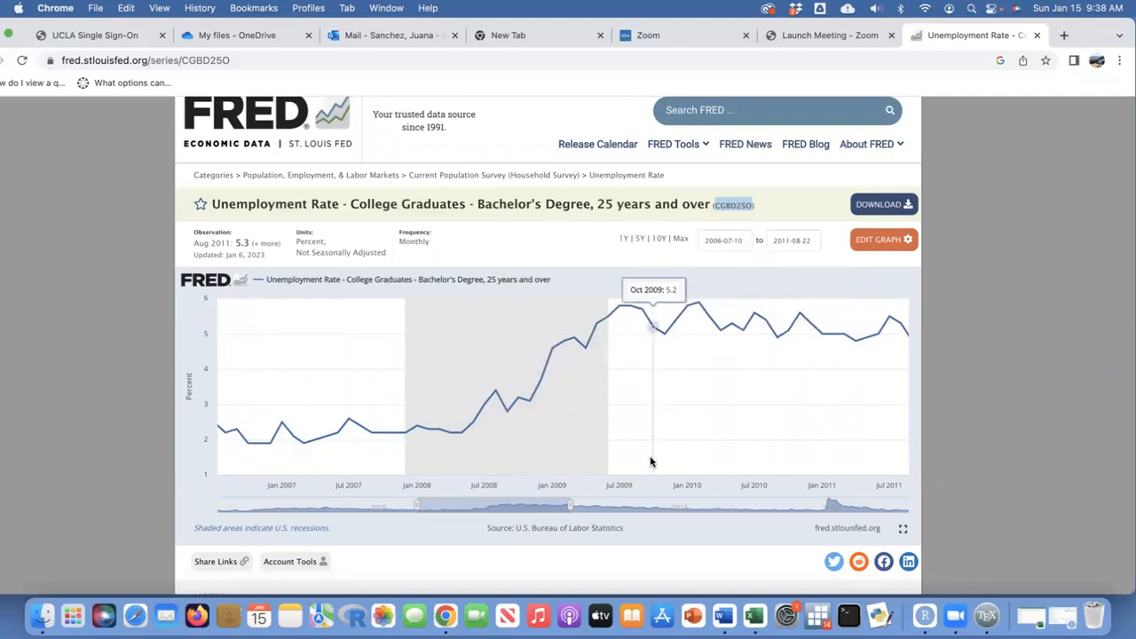
drag(569, 505, 908, 505)
drag(410, 505, 162, 496)
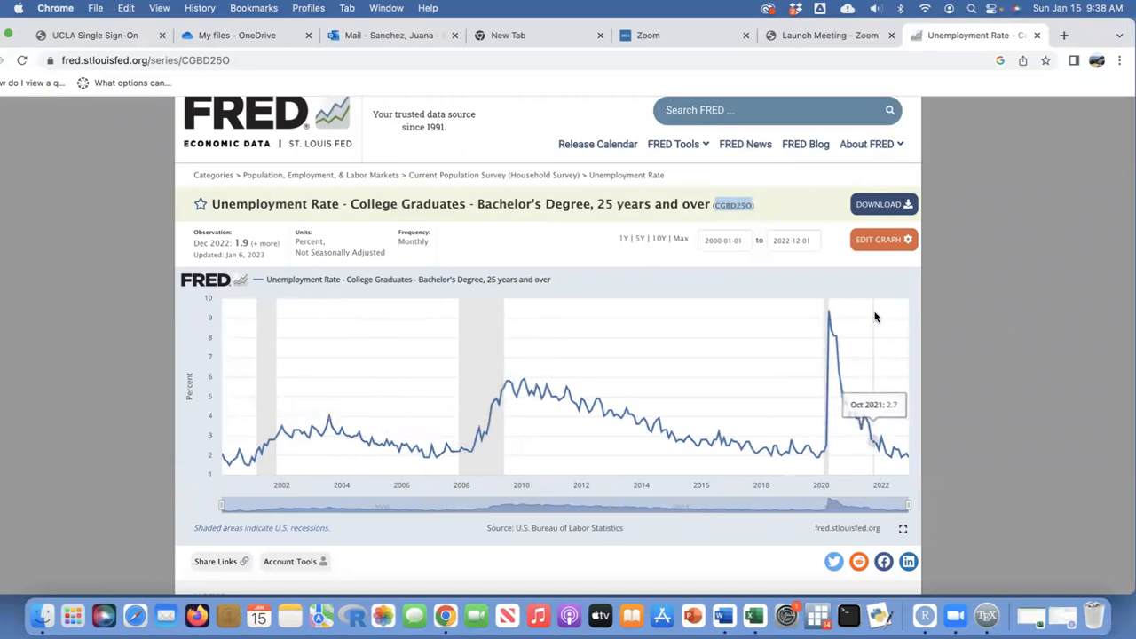
- Start adding a line to the graph and search for its data series with the keywords "college graduates"
click(884, 241)
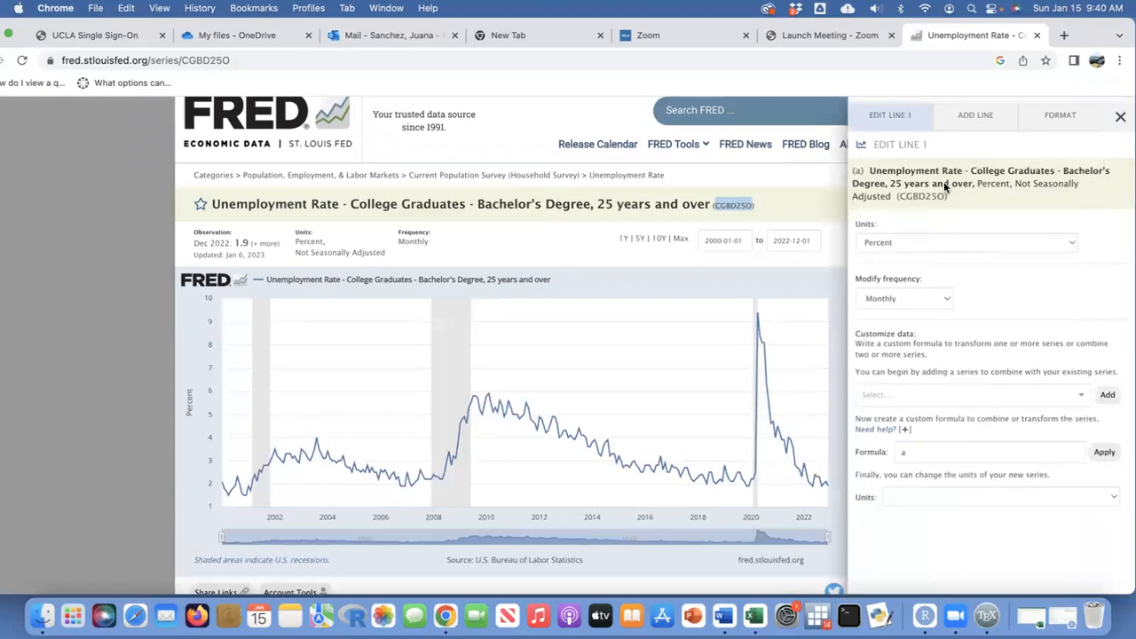
click(980, 125)
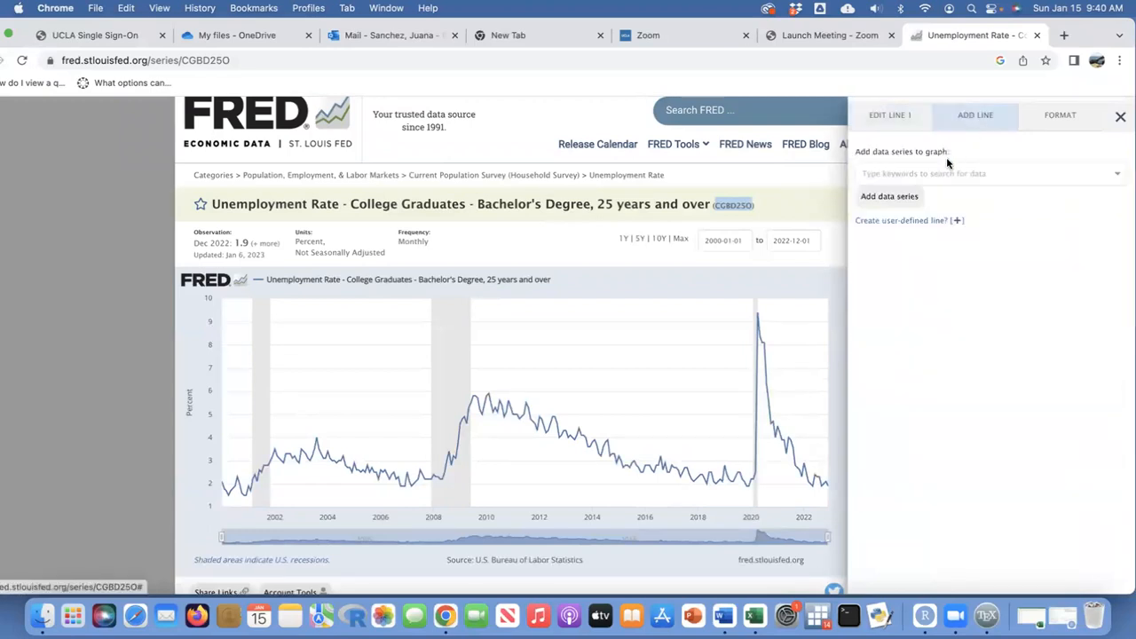
click(883, 174)
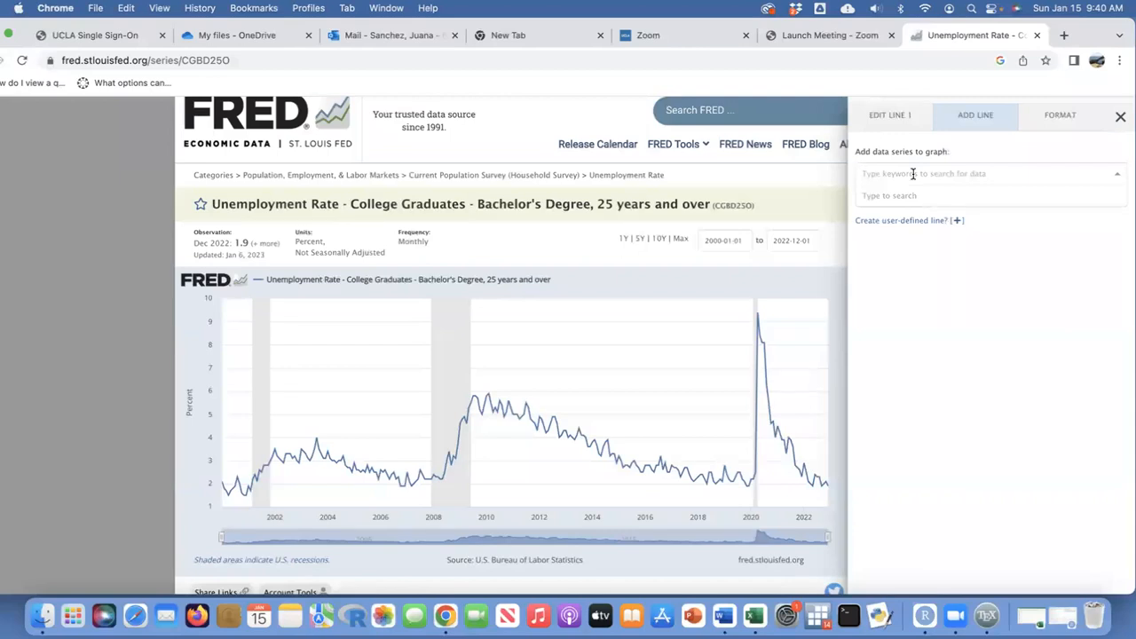
text(colleG)
key(BackSpace)
key(BackSpace)
key(BackSpace)
key(BackSpace)
key(BackSpace)
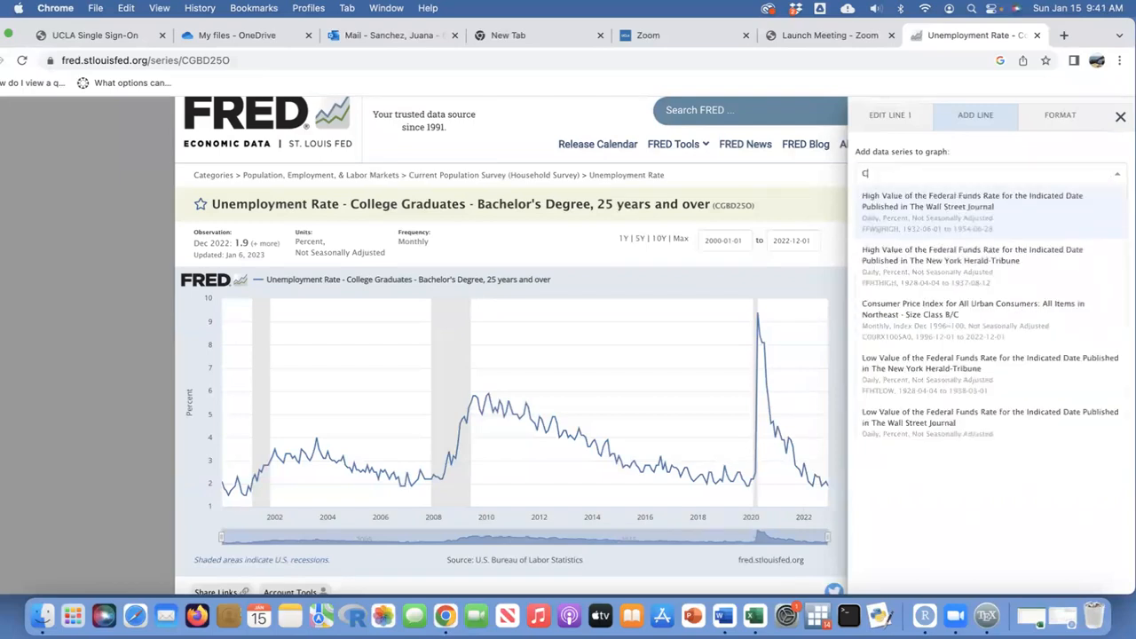
text(ollege graduates)
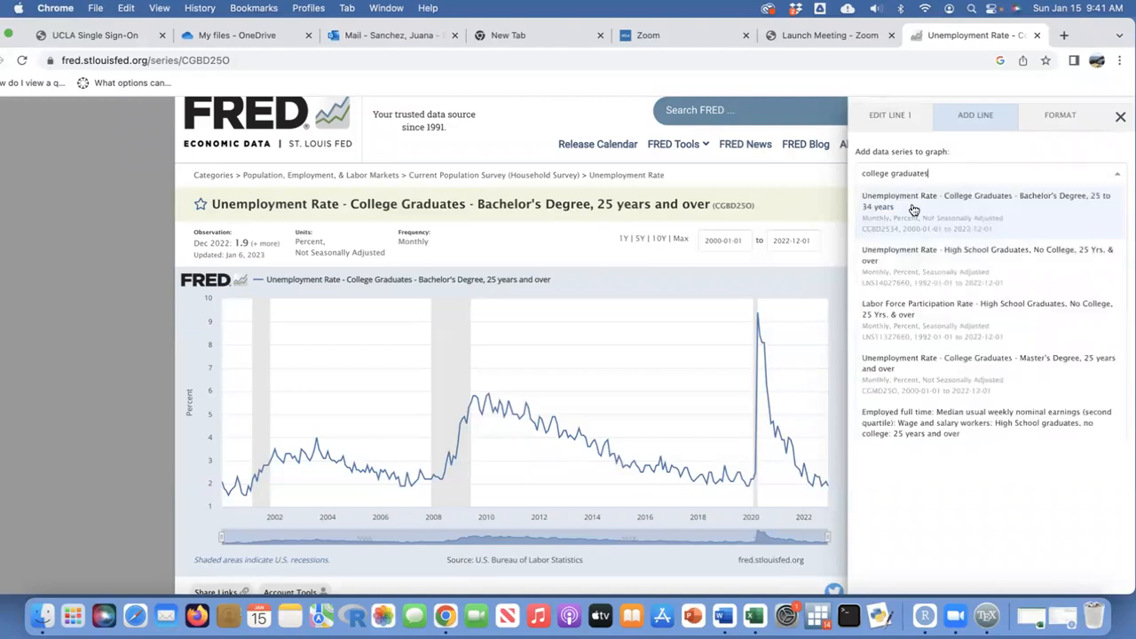
- Refine the series search to "college graduates, doctoral" and add the unemployment rate for Doctoral Degree, 25 years and over, to the graph
scroll(1020, 374, up, 1)
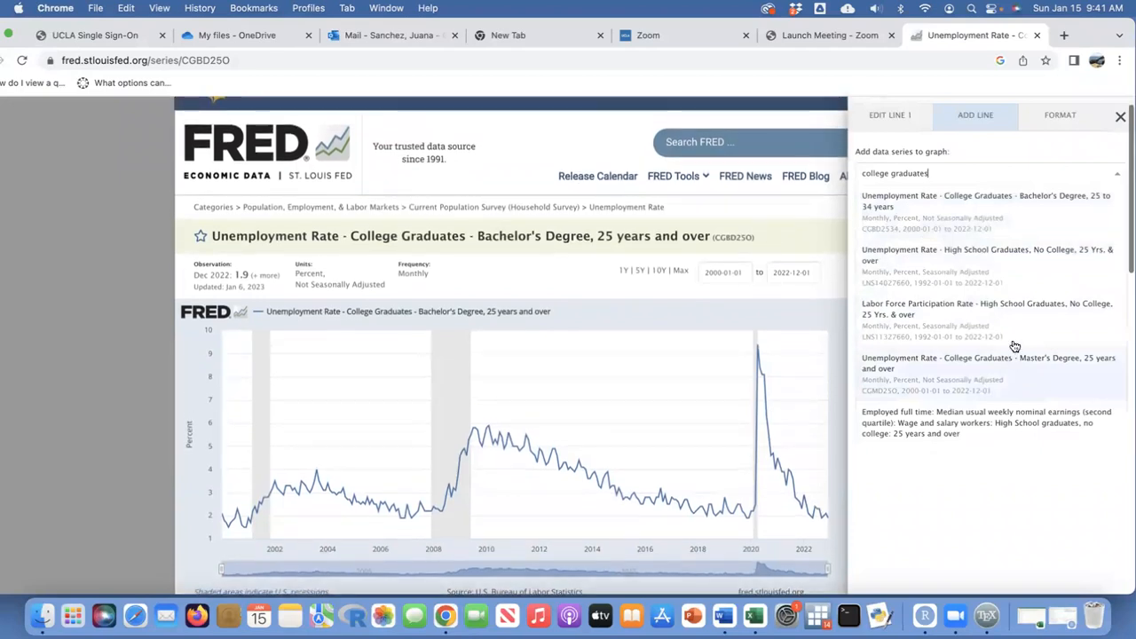
scroll(1035, 224, down, 1)
scroll(1035, 224, up, 1)
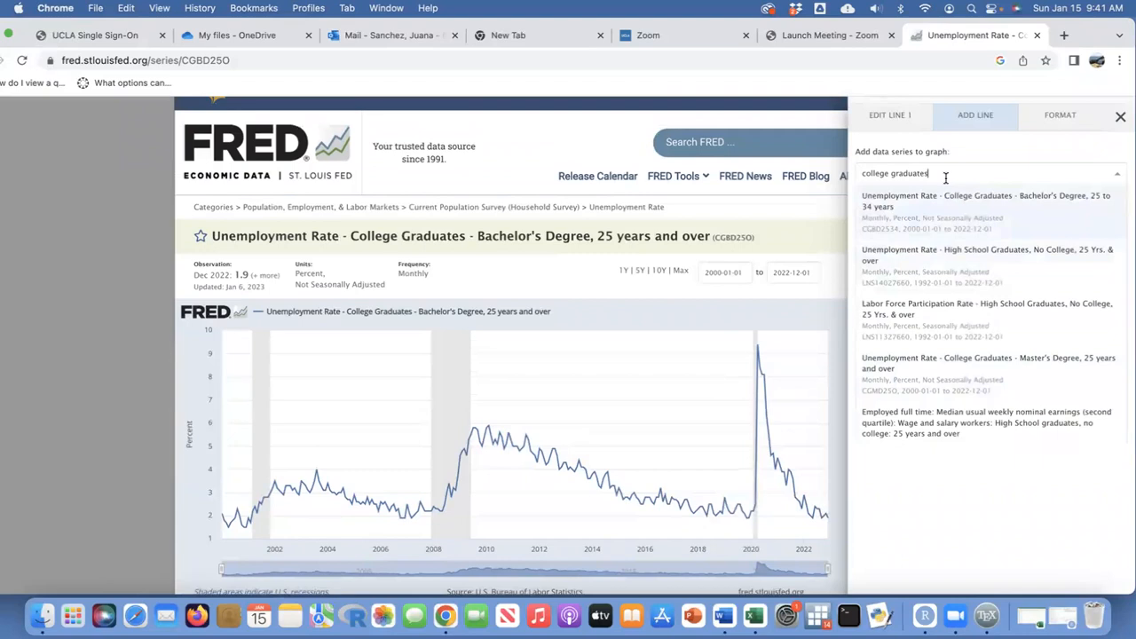
text(, doctoral)
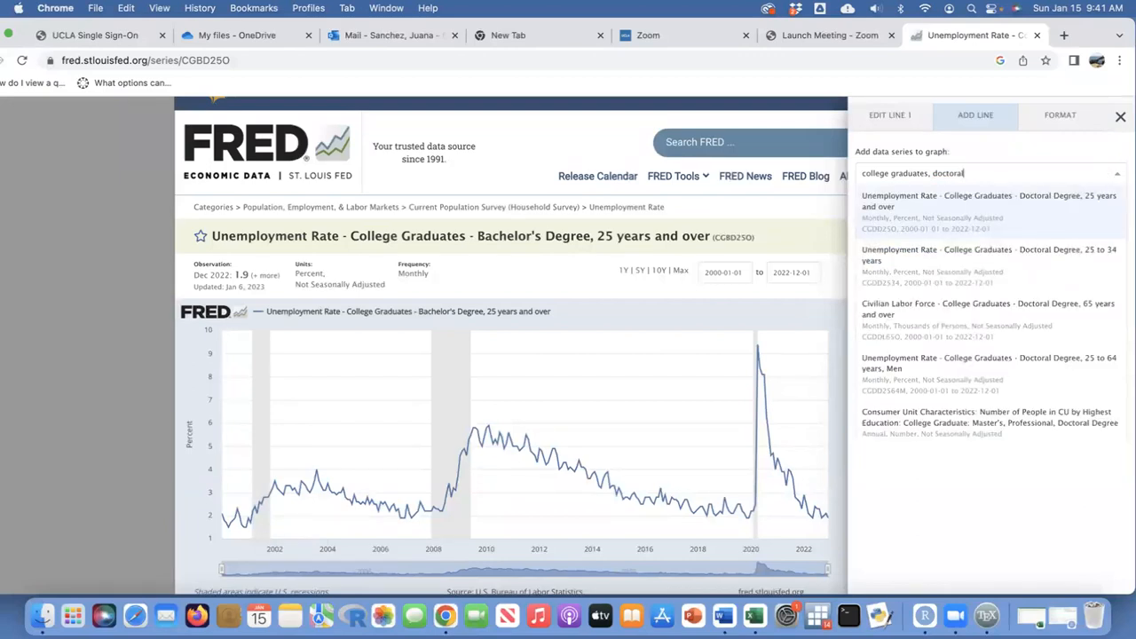
click(966, 200)
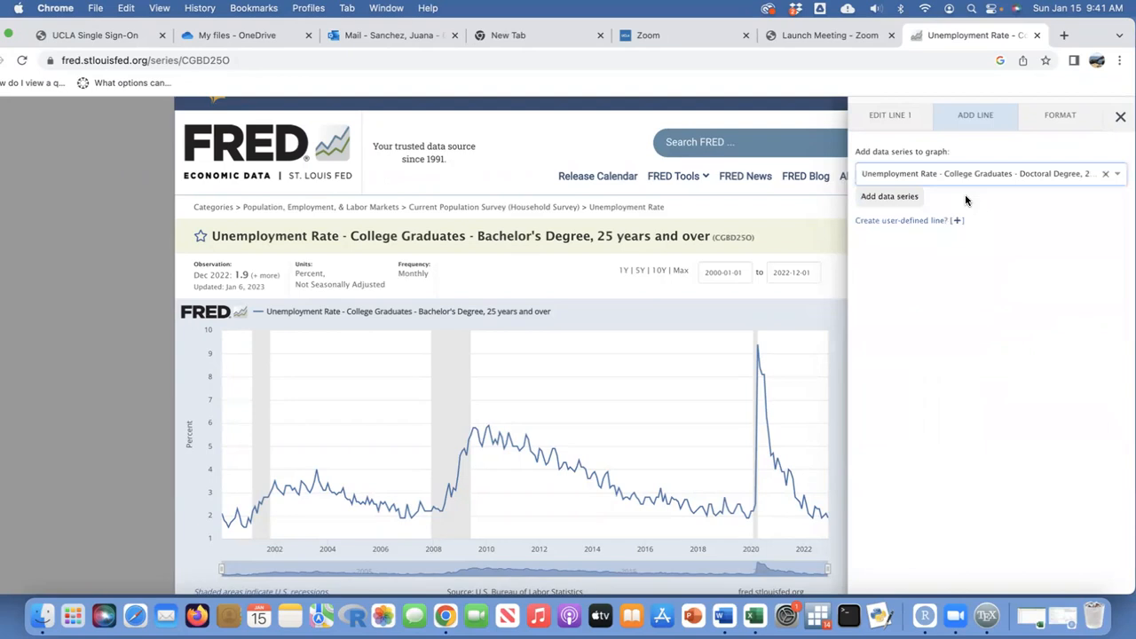
click(891, 197)
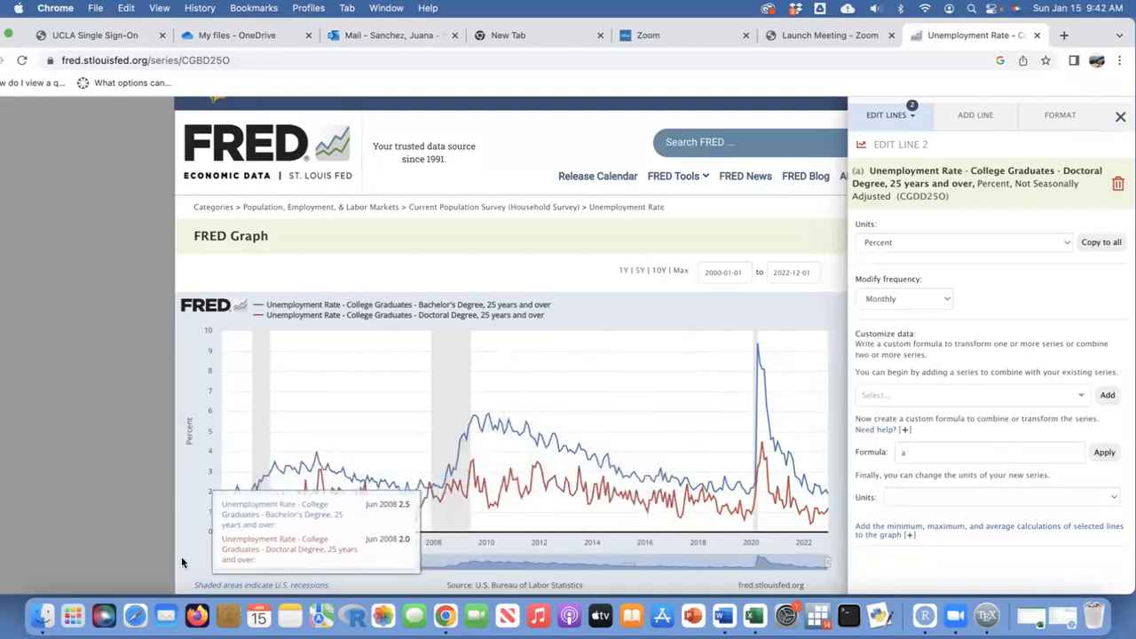
- Shorten the two-line graph's date range to end at 2014-12-30, and extend it back to 2022-12-01
drag(825, 561, 619, 566)
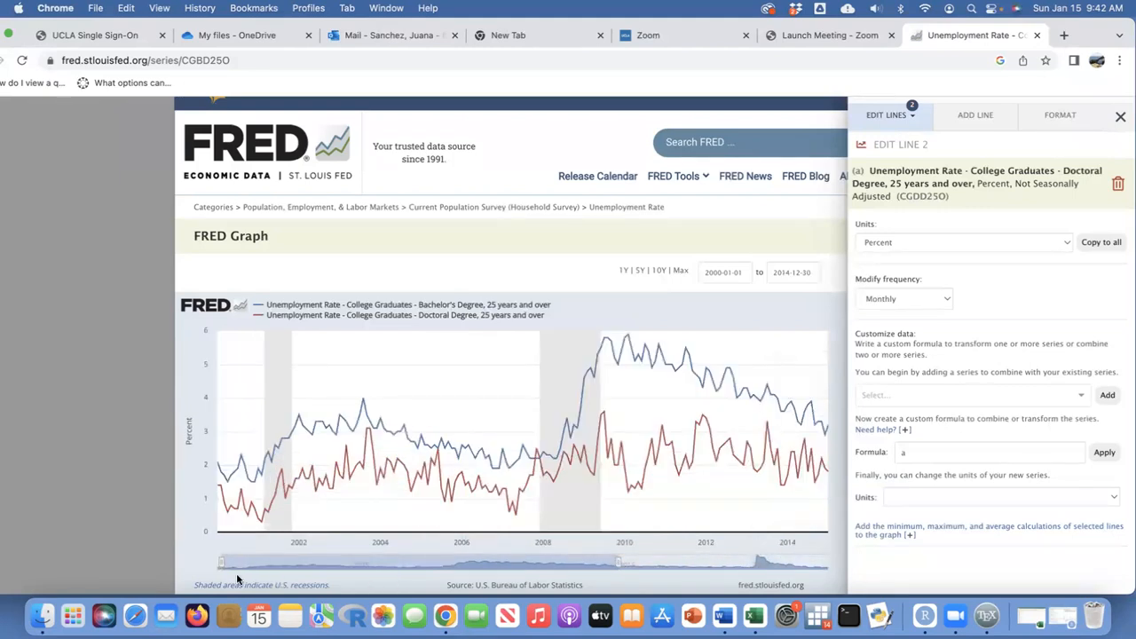
mouse_move(221, 563)
mouse_down()
mouse_move(328, 563)
mouse_move(218, 564)
mouse_up()
drag(612, 563, 835, 557)
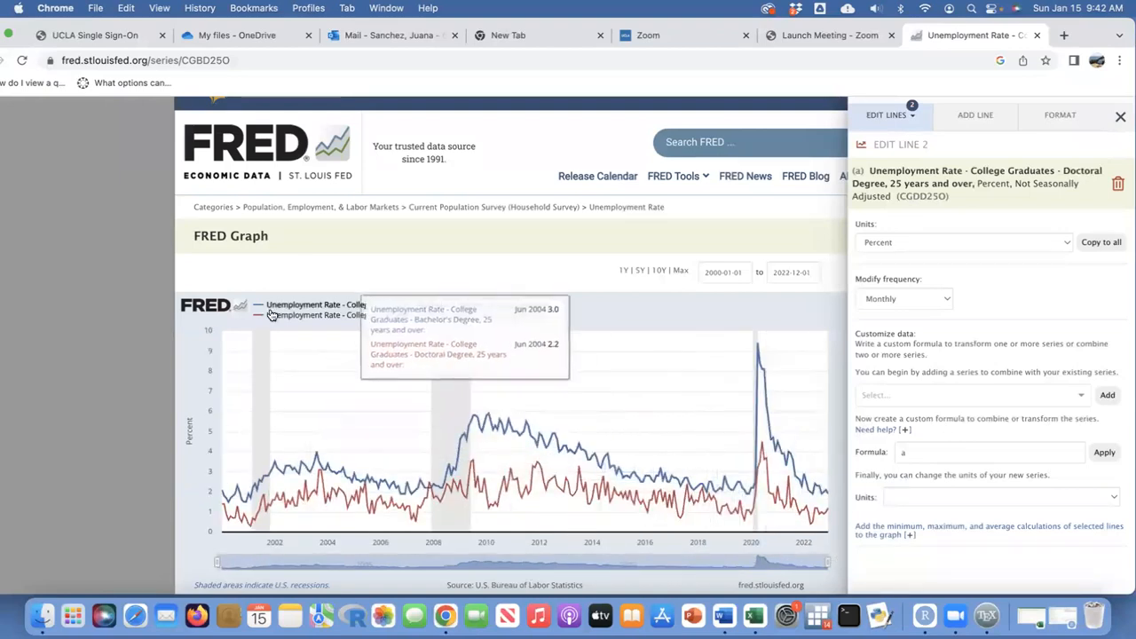
- Review the notes below the graph for the source, units and frequency of both unemployment series
scroll(627, 467, down, 3)
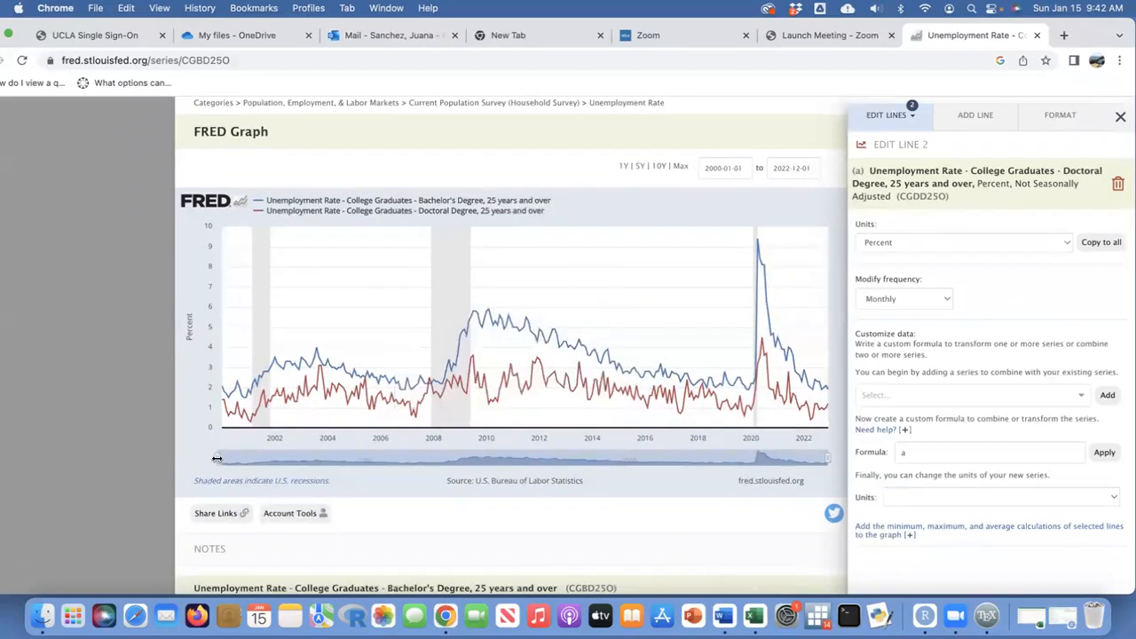
scroll(306, 488, down, 3)
scroll(311, 489, down, 5)
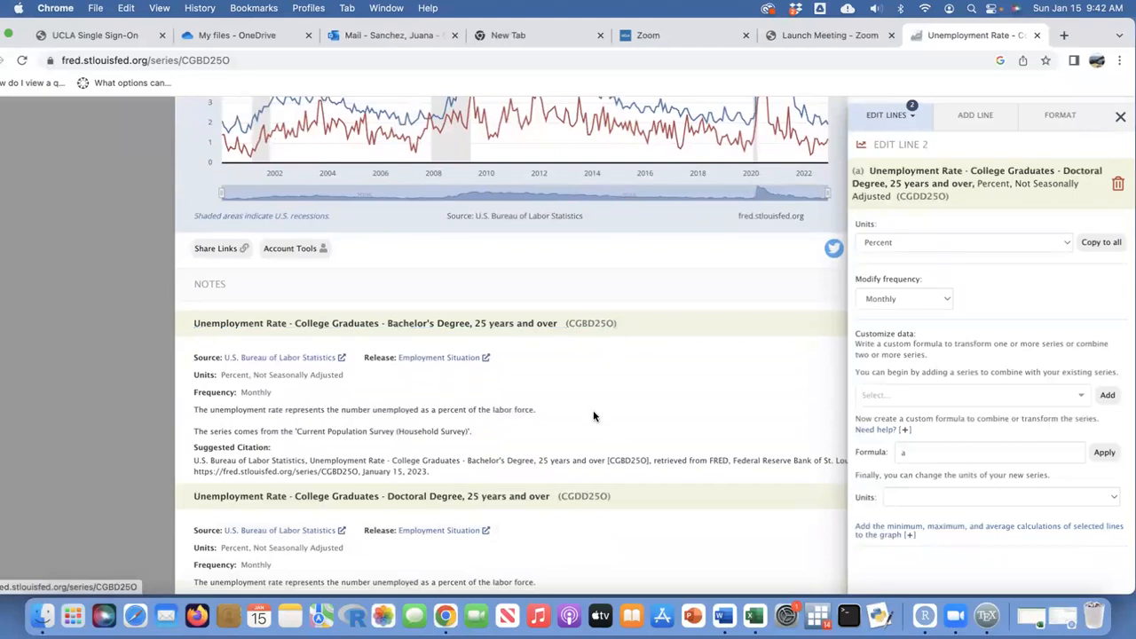
scroll(610, 506, down, 1)
scroll(612, 507, up, 5)
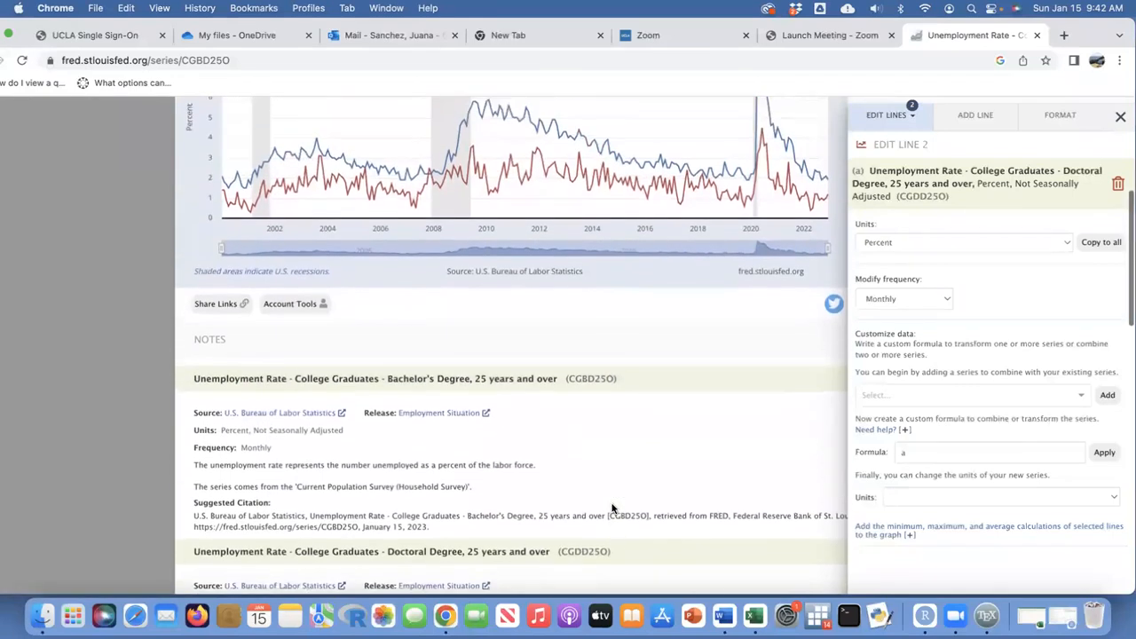
- Close the graph editing options and return to the full two-line graph
click(1120, 116)
mouse_move(1082, 24)
mouse_down()
mouse_move(1055, 27)
mouse_move(1085, 26)
mouse_up()
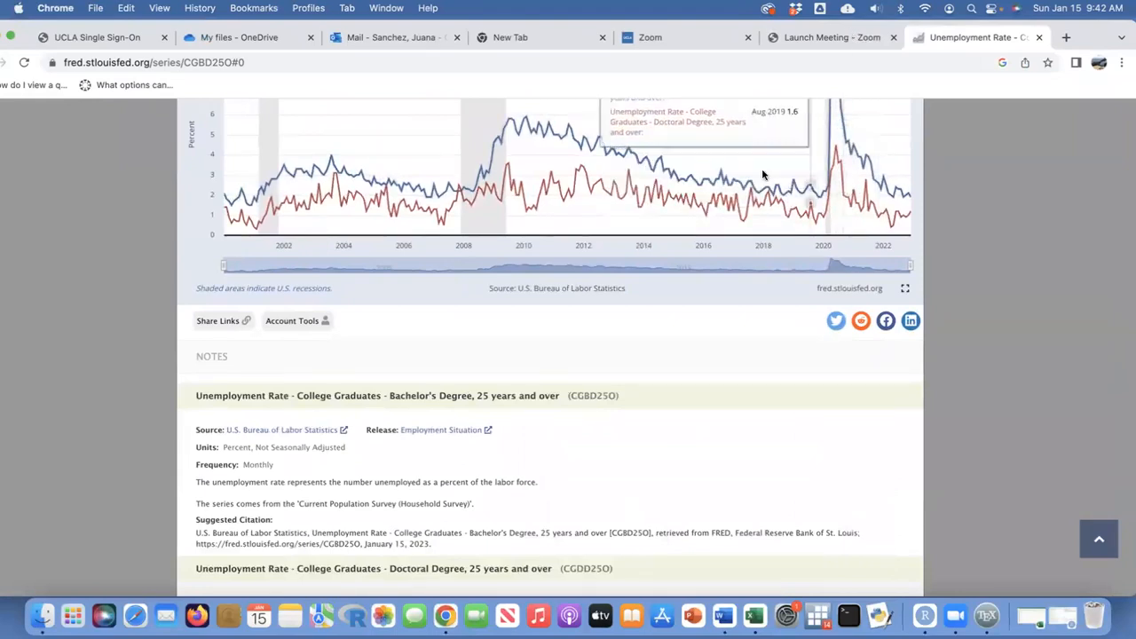
scroll(802, 264, up, 5)
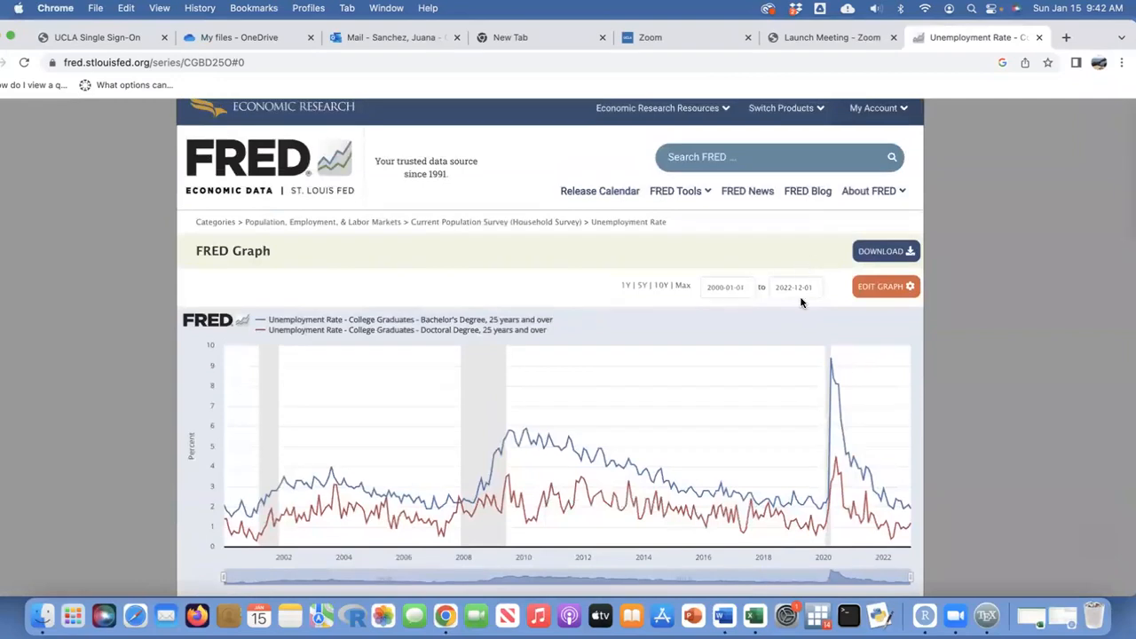